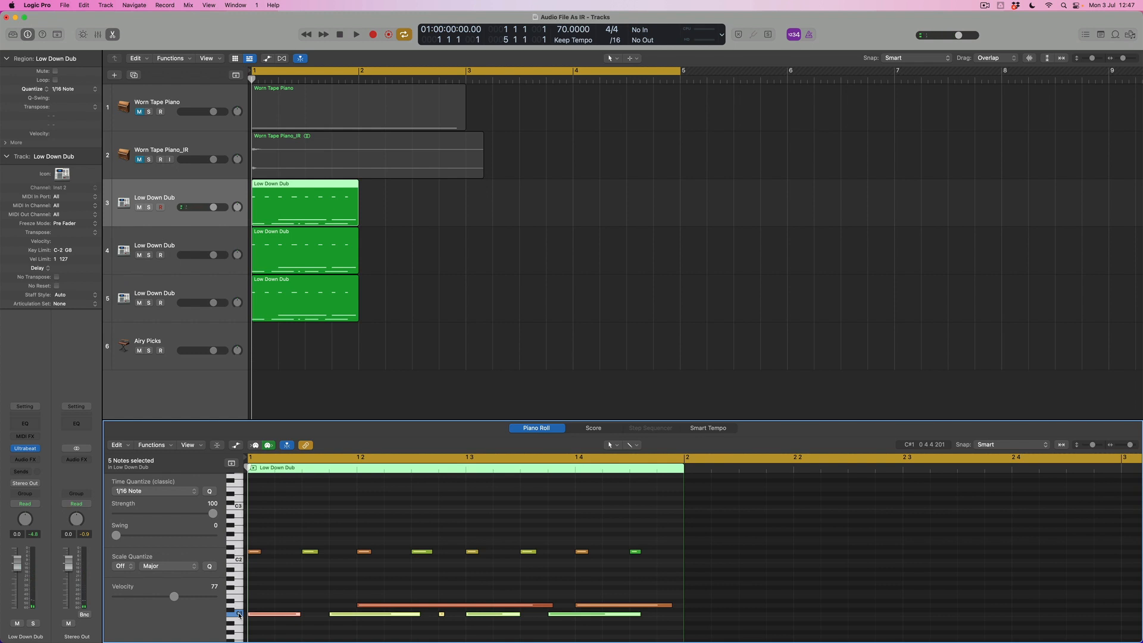
Keep only the C1 kick notes in the first Low Down Dub region, deleting all others, and rename its track Kick.
{"action": "key", "text": "shift+i"}
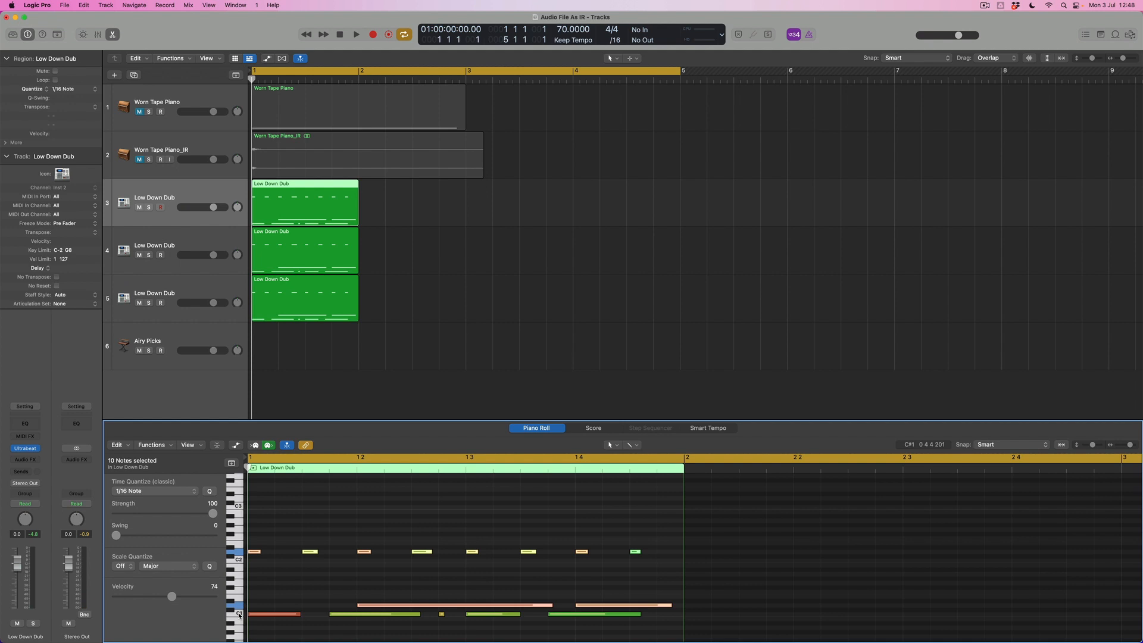
{"action": "key", "text": "Delete"}
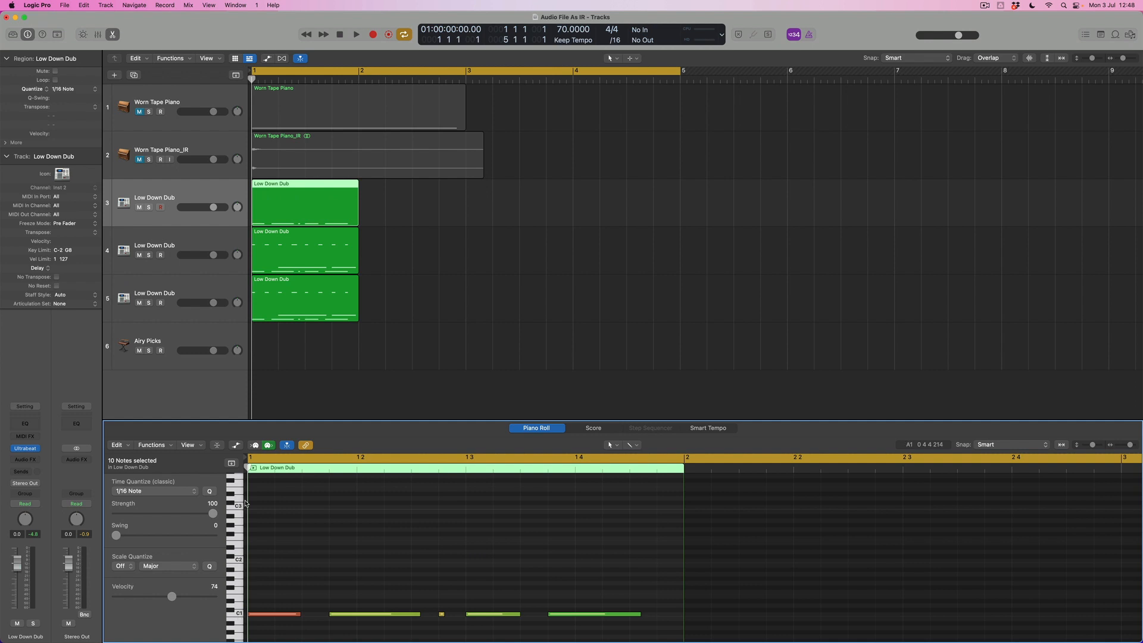
{"action": "double_click", "coordinate": [169, 198]}
{"action": "type", "text": "Kid"}
{"action": "type", "text": "k"}
{"action": "key", "text": "Return"}
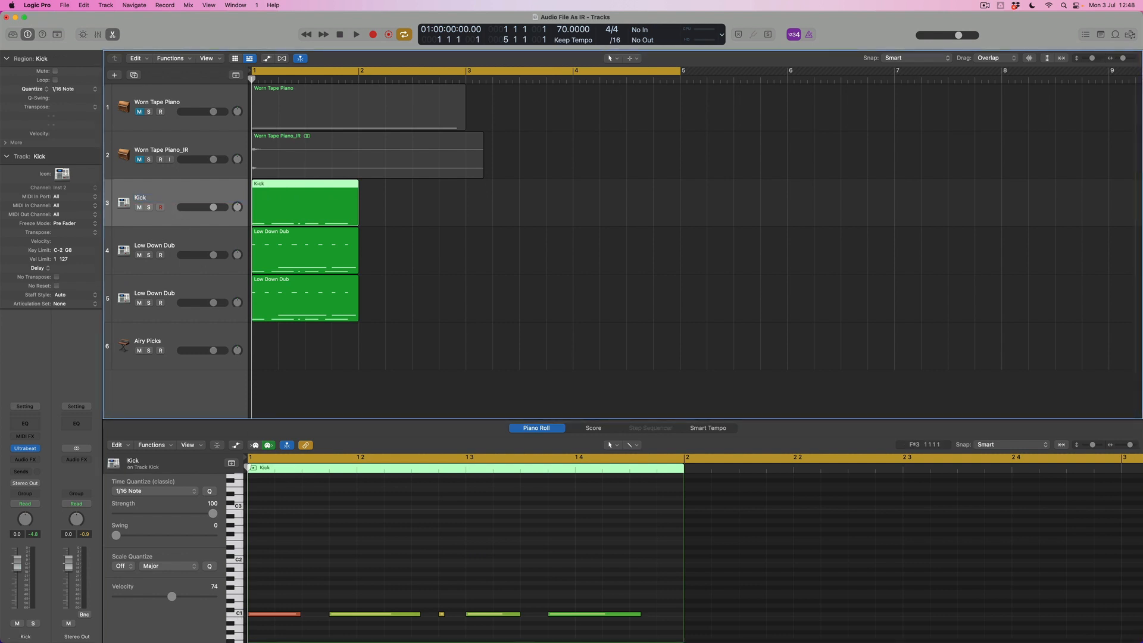
In track 4's Low Down Dub region, delete every note except the two snare notes just above C1.
{"action": "left_click", "coordinate": [166, 239]}
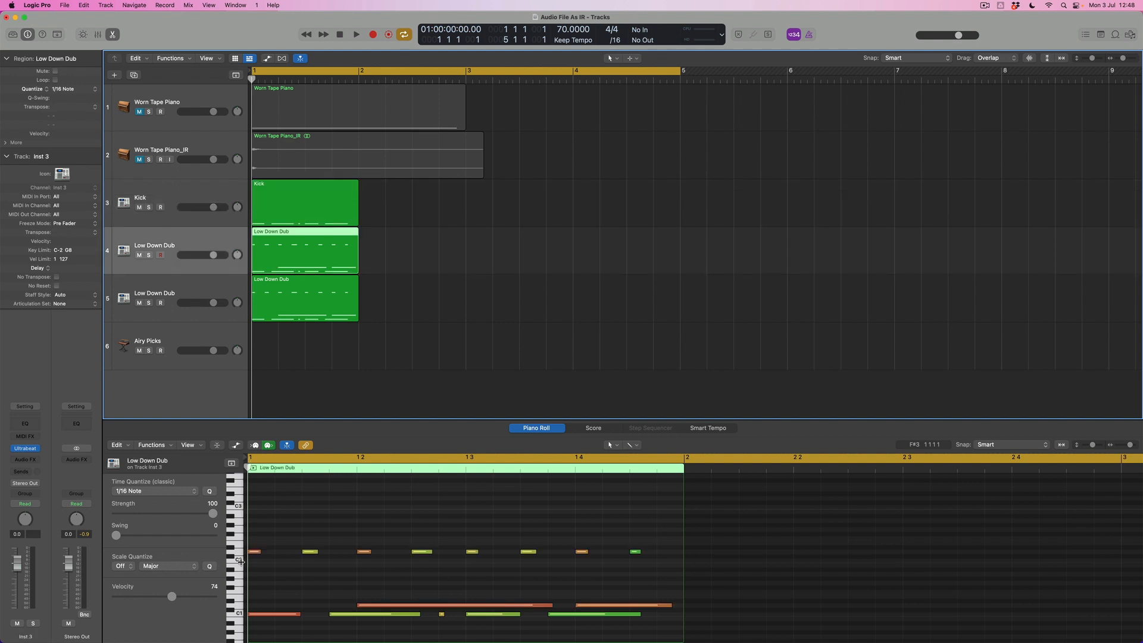
{"action": "left_click", "coordinate": [238, 607]}
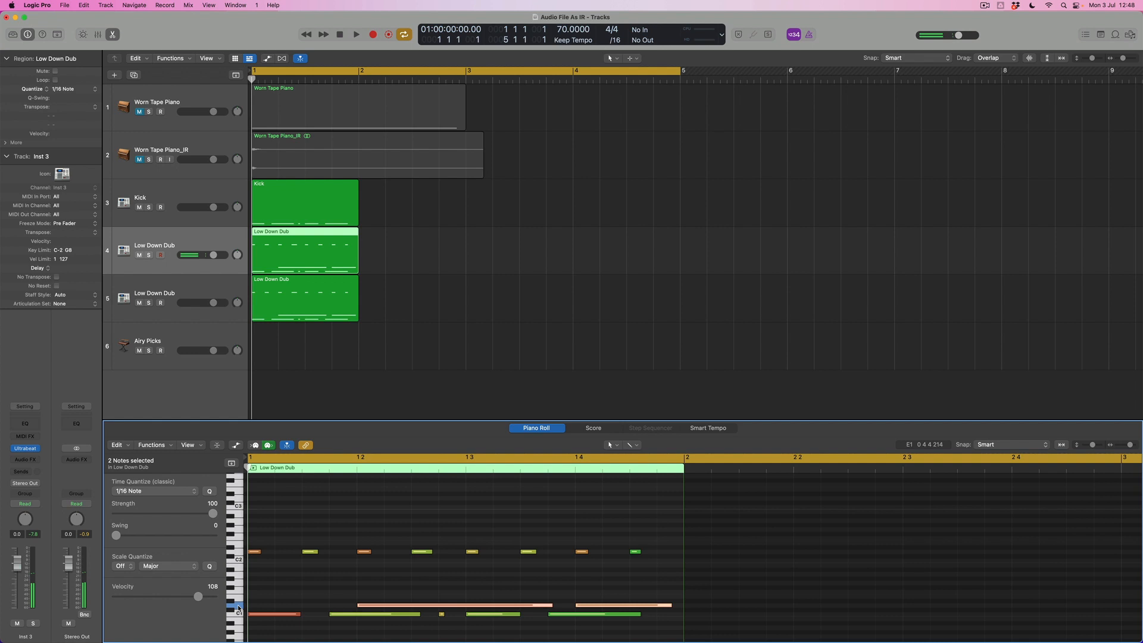
{"action": "key", "text": "shift+i"}
{"action": "key", "text": "Delete"}
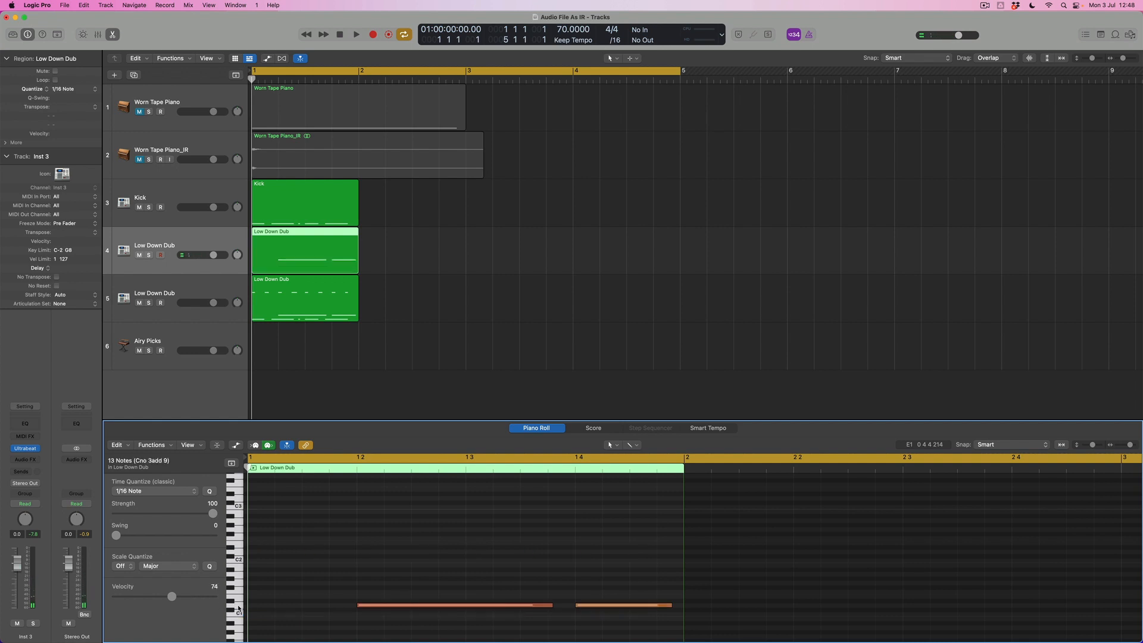
In track 5's Low Down Dub region, delete every note except the row of short hi-hat notes just above C2.
{"action": "left_click", "coordinate": [191, 294]}
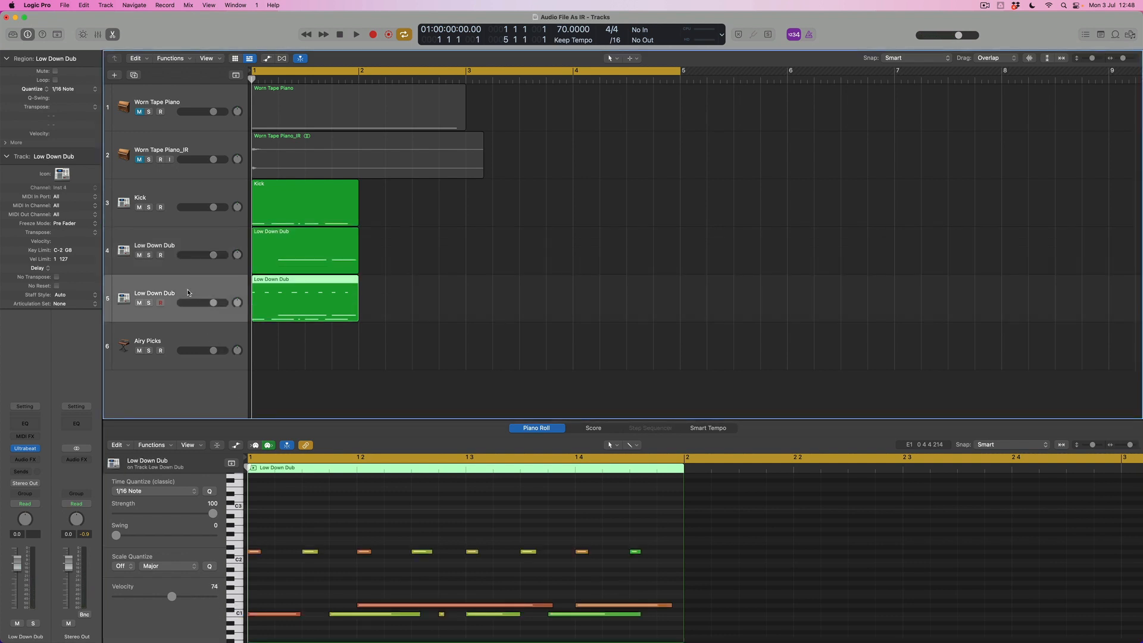
{"action": "left_click", "coordinate": [239, 554]}
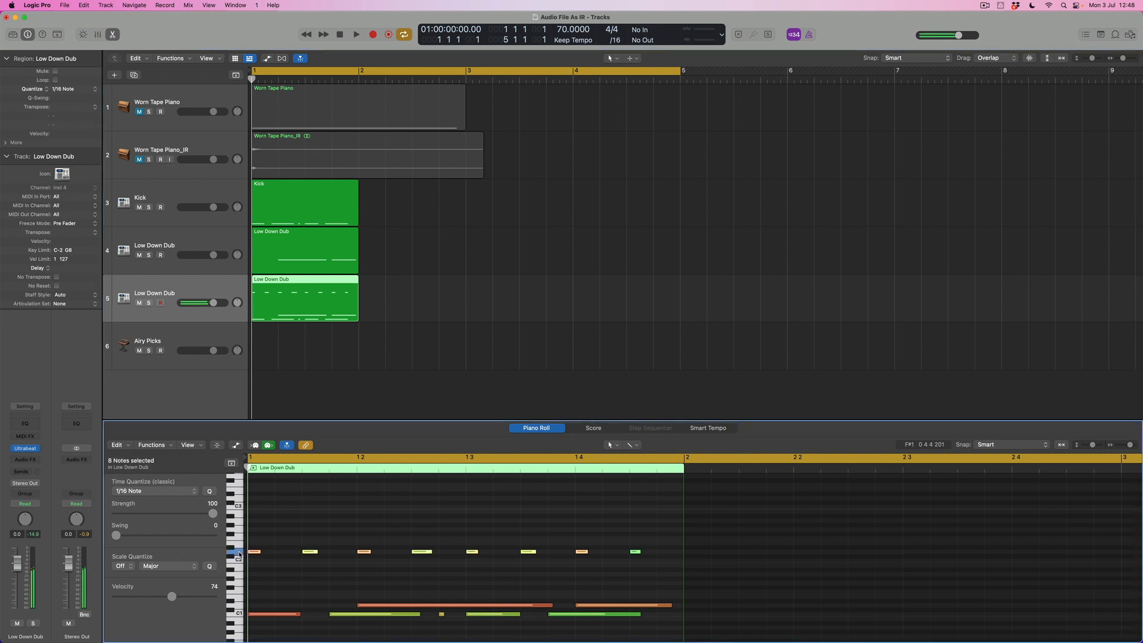
{"action": "key", "text": "shift+i"}
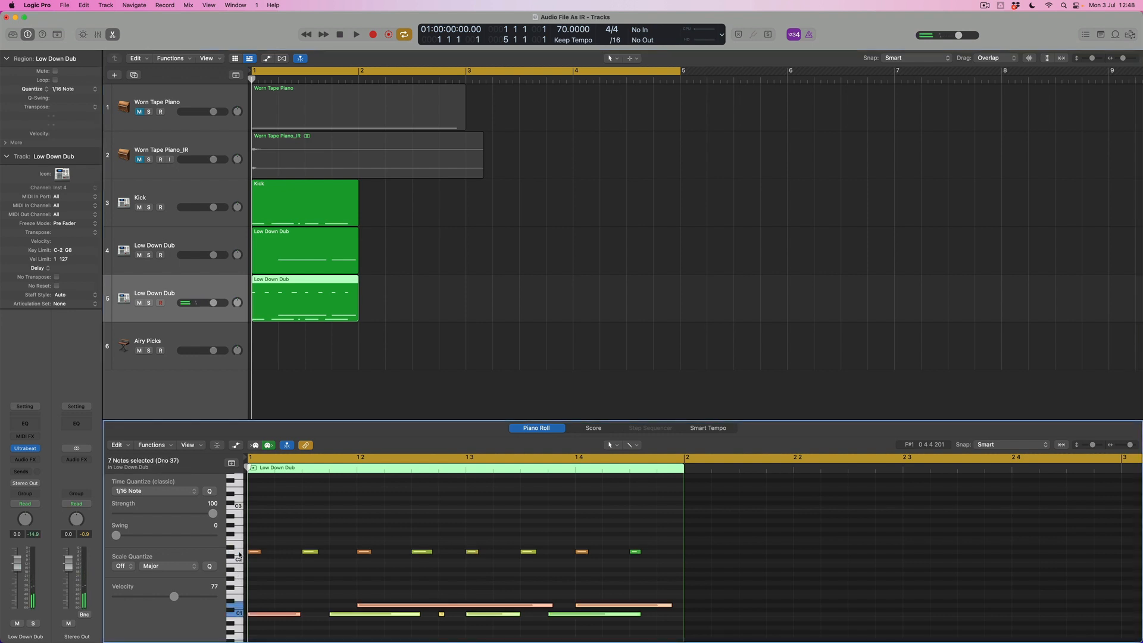
{"action": "key", "text": "Delete"}
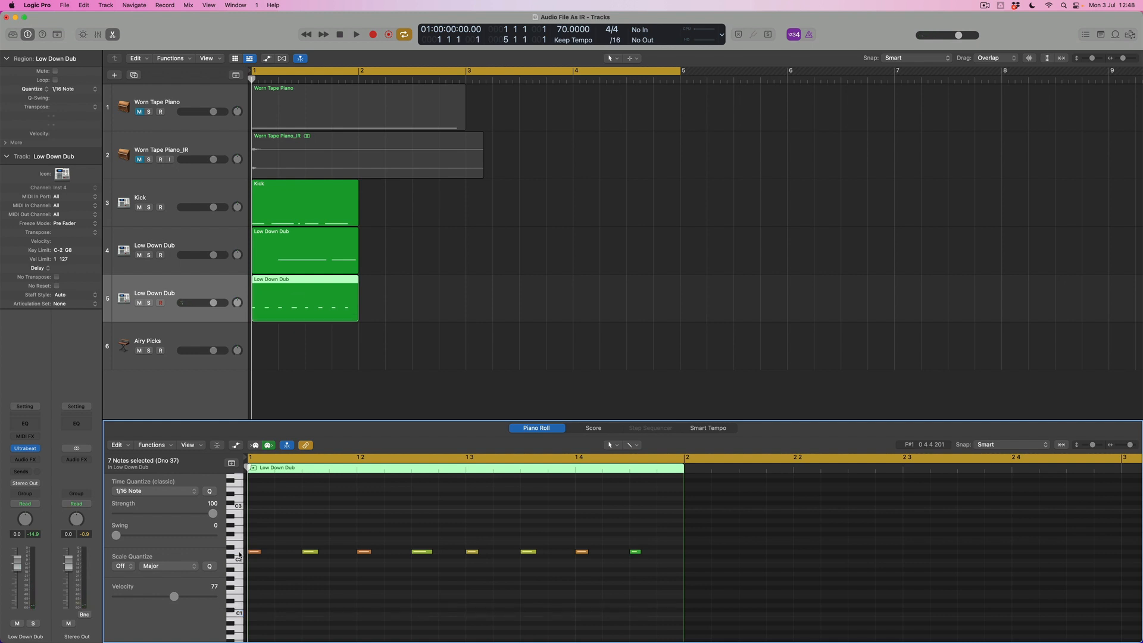
Rename track 4 as SD and track 5 as Hats.
{"action": "double_click", "coordinate": [162, 243]}
{"action": "type", "text": "S"}
{"action": "key", "text": "Return"}
{"action": "double_click", "coordinate": [170, 294]}
{"action": "type", "text": "H"}
{"action": "key", "text": "BackSpace"}
{"action": "key", "text": "BackSpace"}
{"action": "key", "text": "BackSpace"}
{"action": "type", "text": "Hats"}
{"action": "key", "text": "Return"}
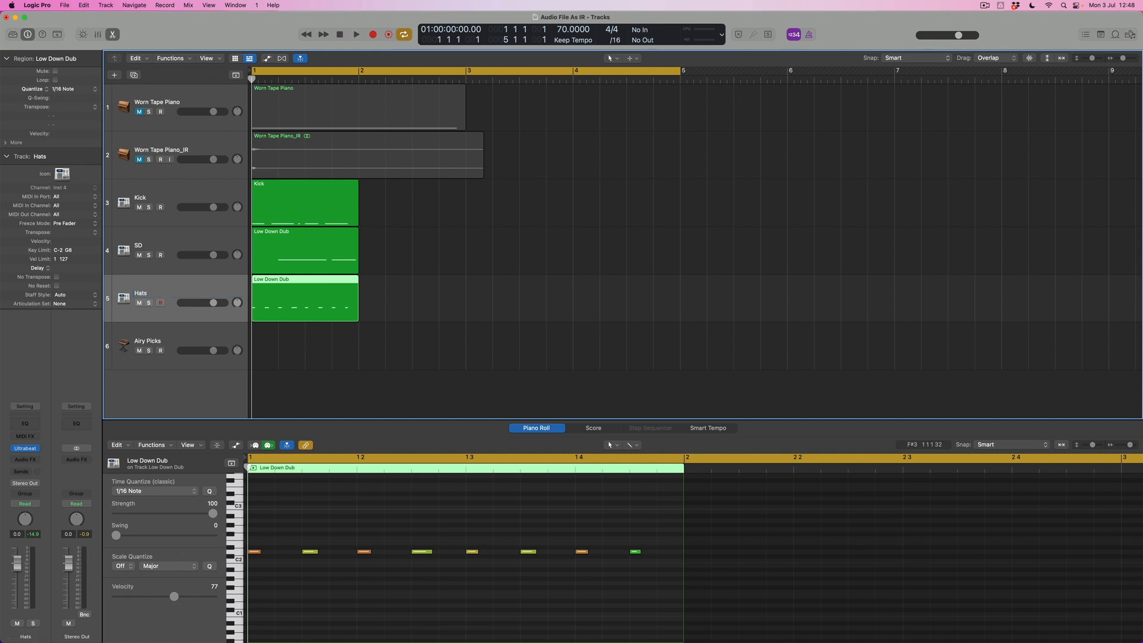
Name the three drum regions after their tracks and play them back briefly.
{"action": "left_click_drag", "start_coordinate": [427, 349], "coordinate": [324, 219]}
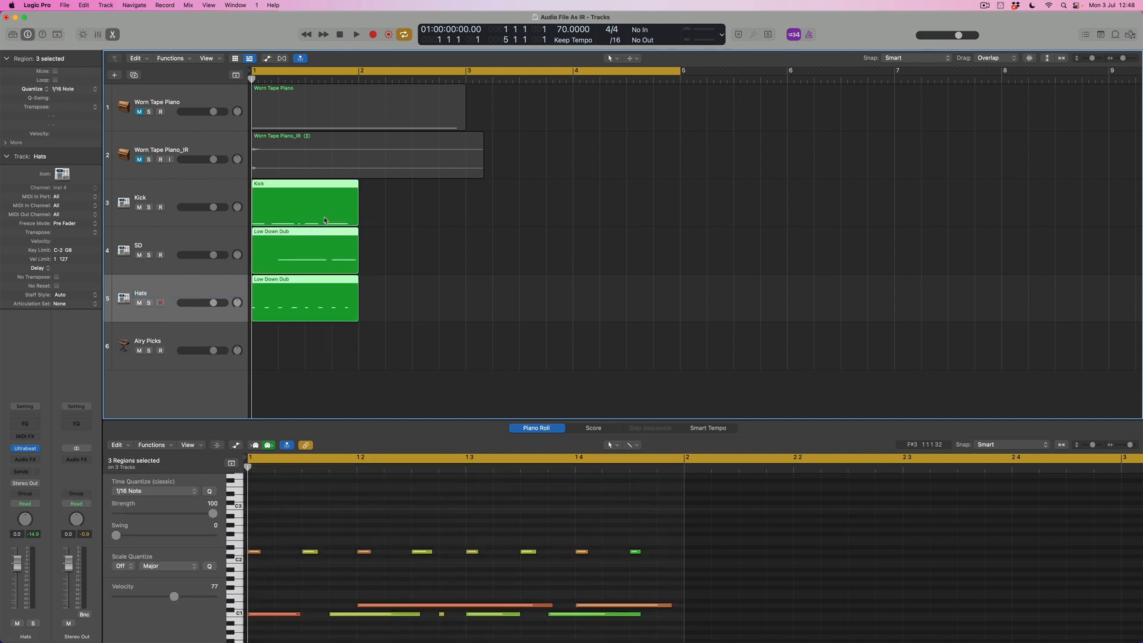
{"action": "key", "text": "alt+shift+n"}
{"action": "key", "text": "space"}
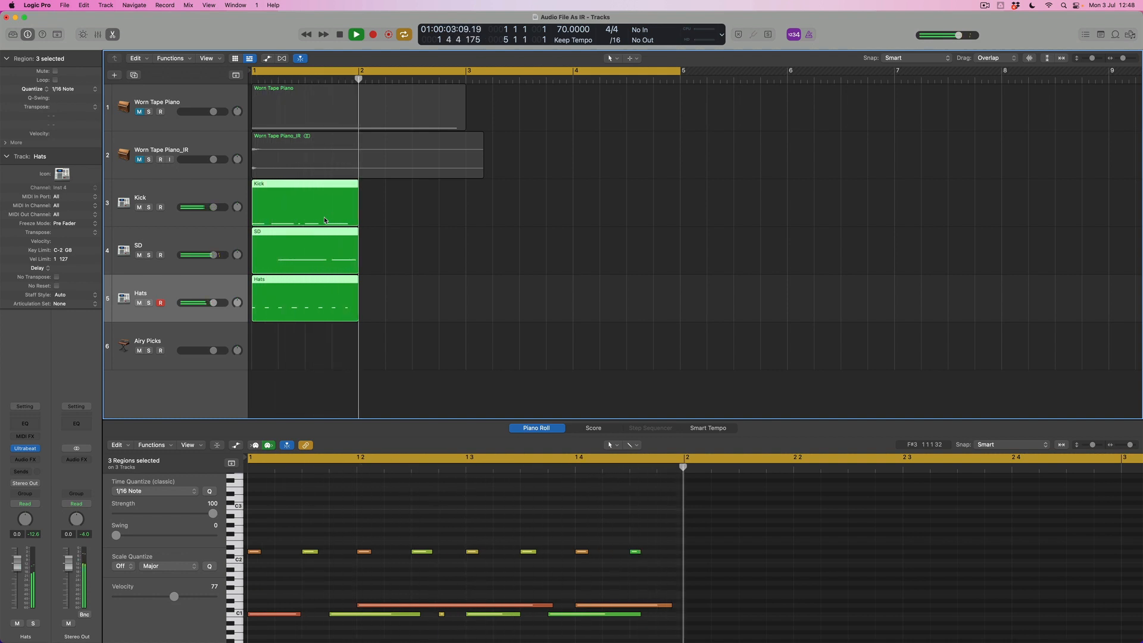
{"action": "key", "text": "space"}
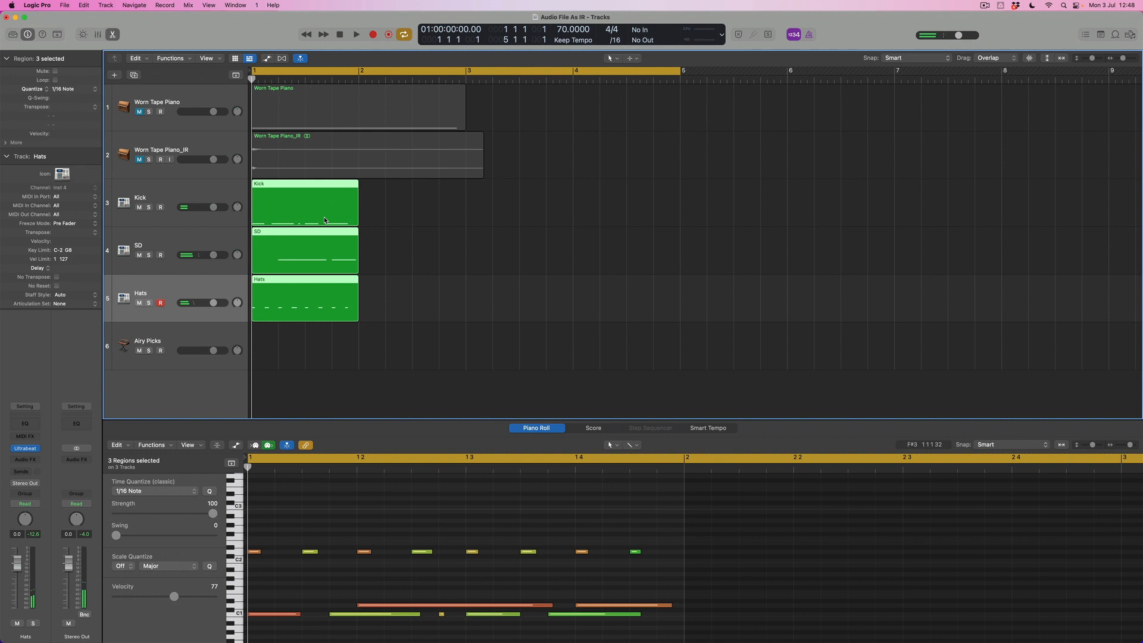
Repeat the Kick, SD and Hats regions three times so they fill the cycle up to bar 5.
{"action": "left_click_drag", "start_coordinate": [391, 311], "coordinate": [308, 216]}
{"action": "key", "text": "super+r"}
{"action": "key", "text": "super+r"}
{"action": "key", "text": "super+r"}
Recolor all twelve drum regions bright blue.
{"action": "left_click", "coordinate": [647, 334]}
{"action": "left_click_drag", "start_coordinate": [647, 335], "coordinate": [321, 208]}
{"action": "key", "text": "alt+c"}
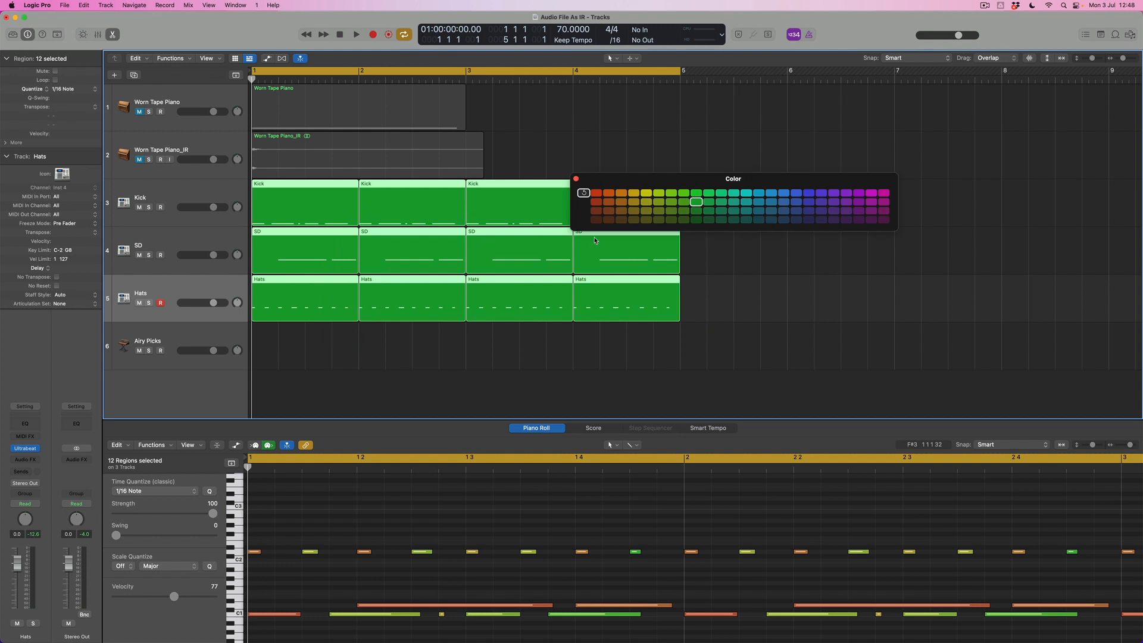
{"action": "left_click", "coordinate": [809, 220]}
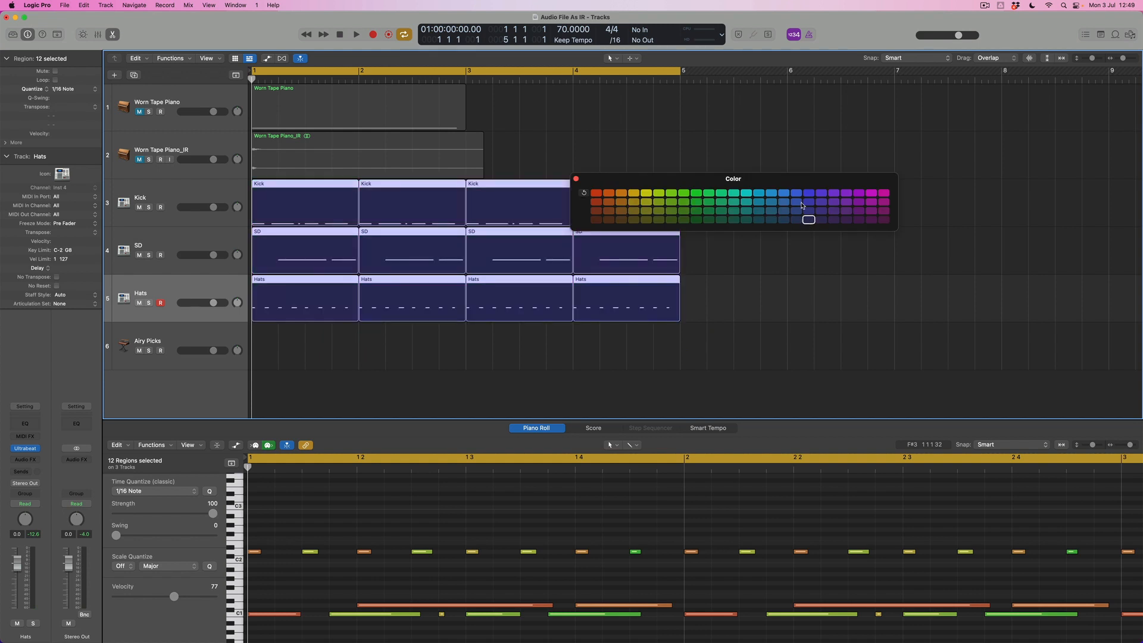
{"action": "left_click", "coordinate": [808, 193]}
{"action": "left_click", "coordinate": [576, 180]}
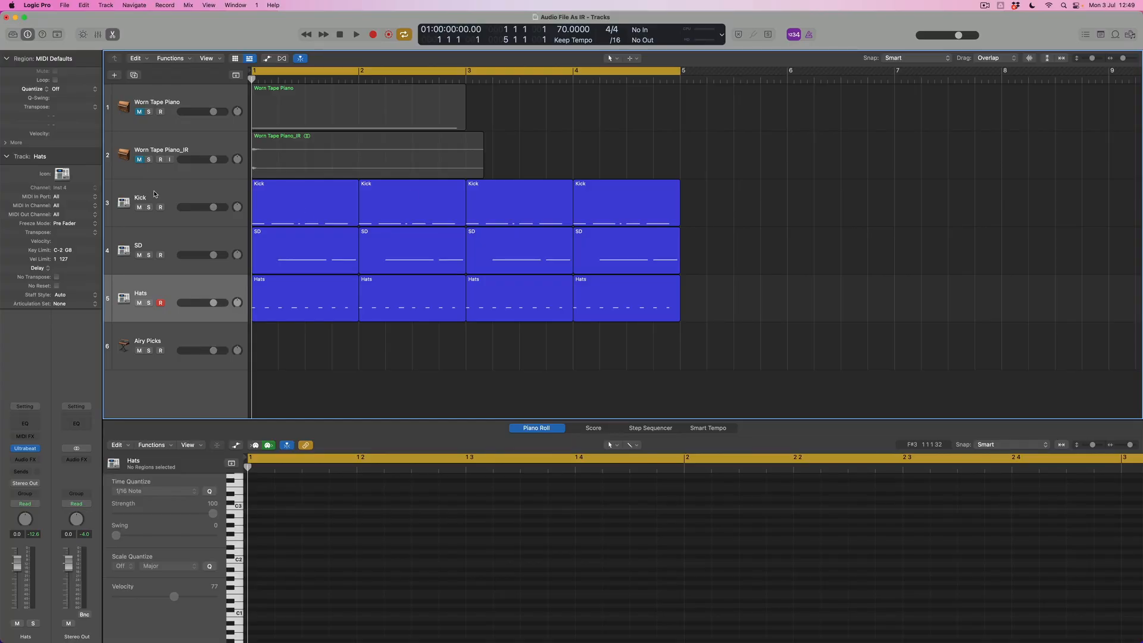
Add a send to Bus 1 on the Kick track.
{"action": "left_click", "coordinate": [157, 195]}
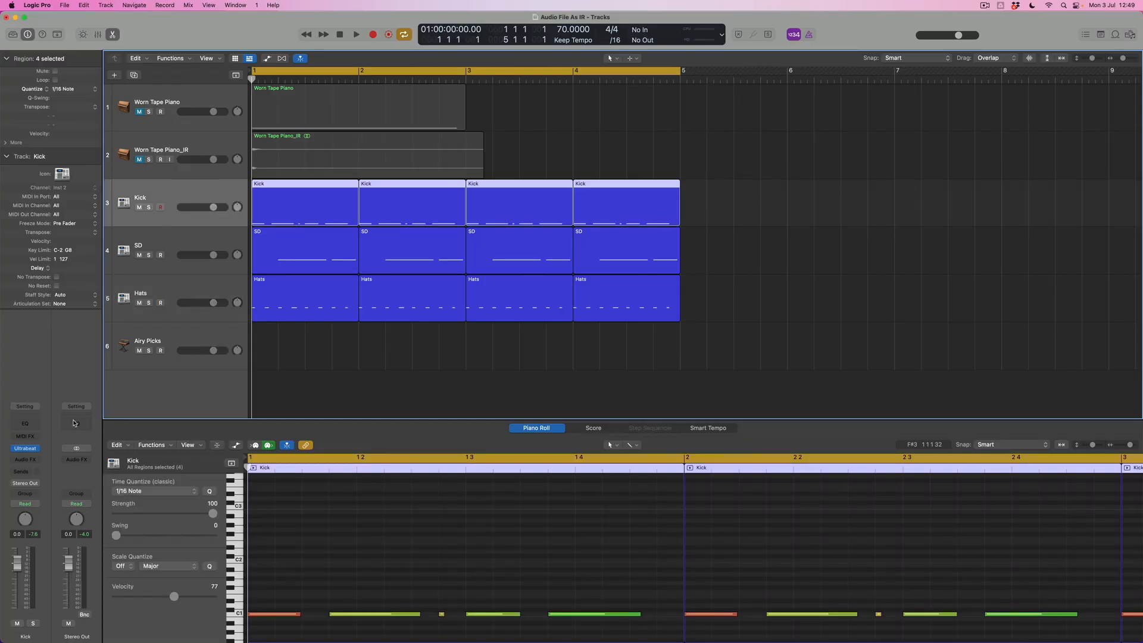
{"action": "left_click", "coordinate": [28, 472]}
{"action": "mouse_move", "coordinate": [26, 485]}
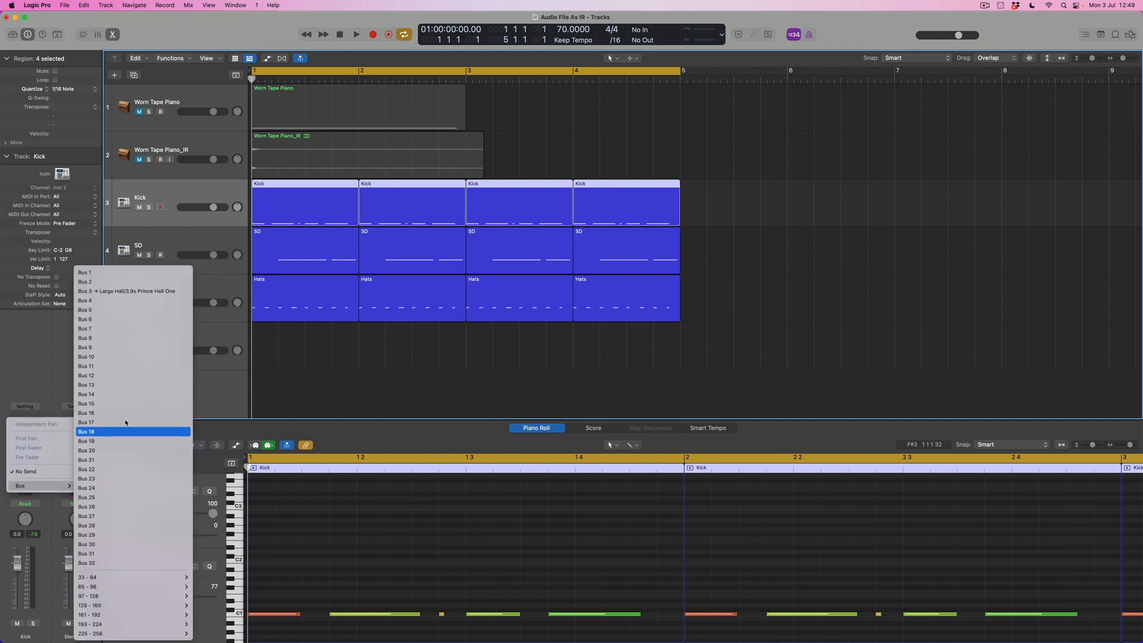
{"action": "left_click", "coordinate": [128, 274]}
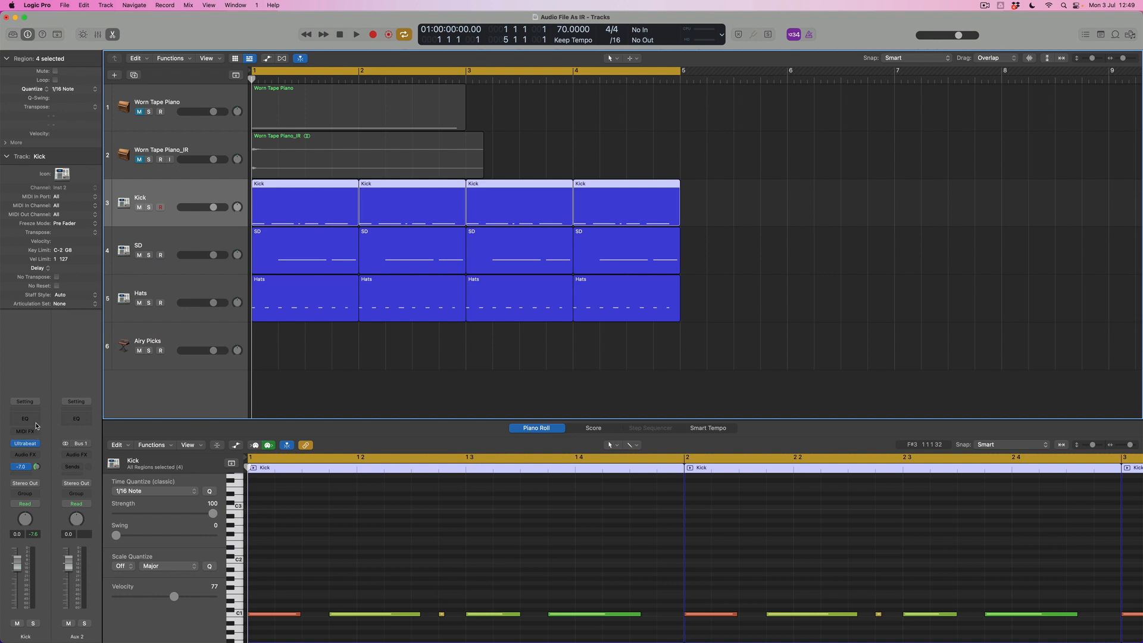
Insert the Space Designer reverb on the Bus 1 auxiliary channel.
{"action": "left_click", "coordinate": [76, 454]}
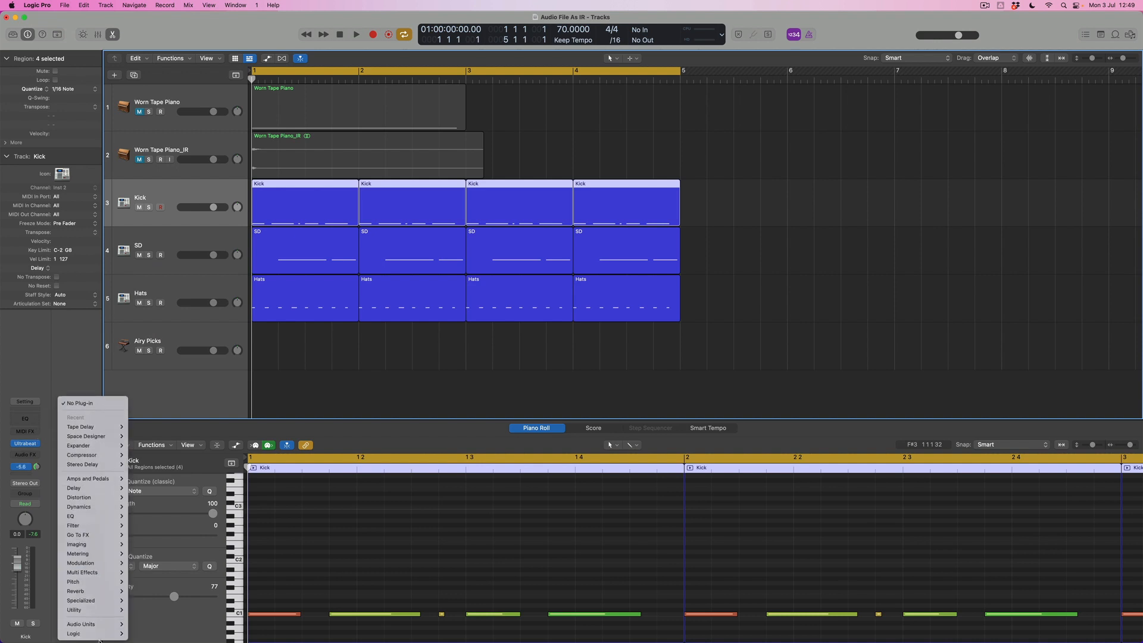
{"action": "mouse_move", "coordinate": [102, 592]}
{"action": "mouse_move", "coordinate": [150, 594]}
{"action": "mouse_move", "coordinate": [150, 619]}
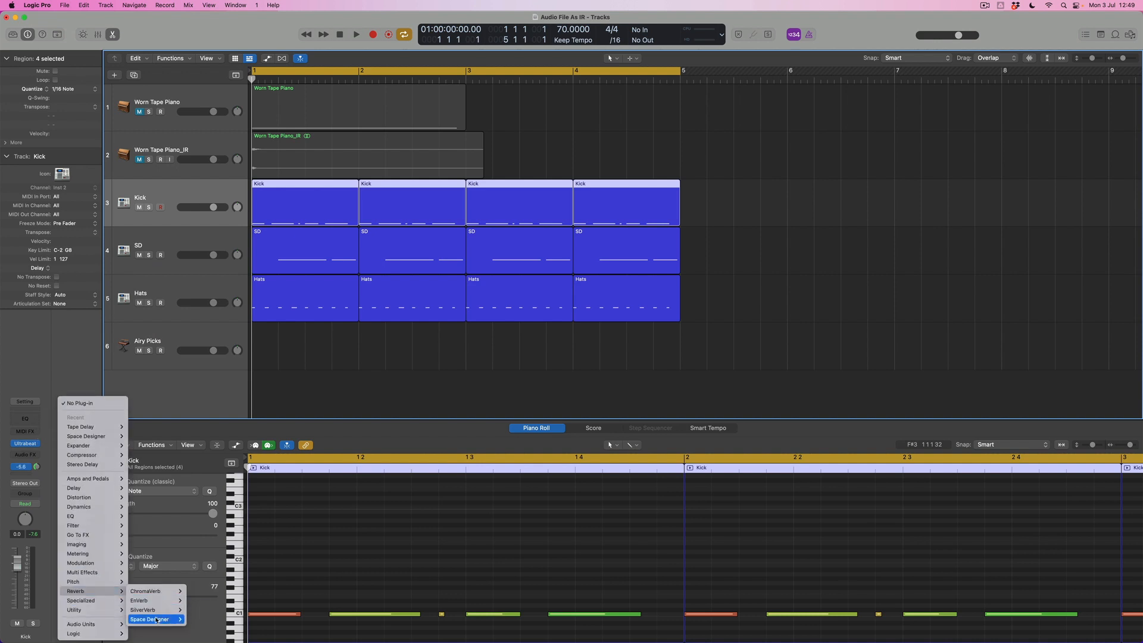
{"action": "left_click", "coordinate": [200, 621]}
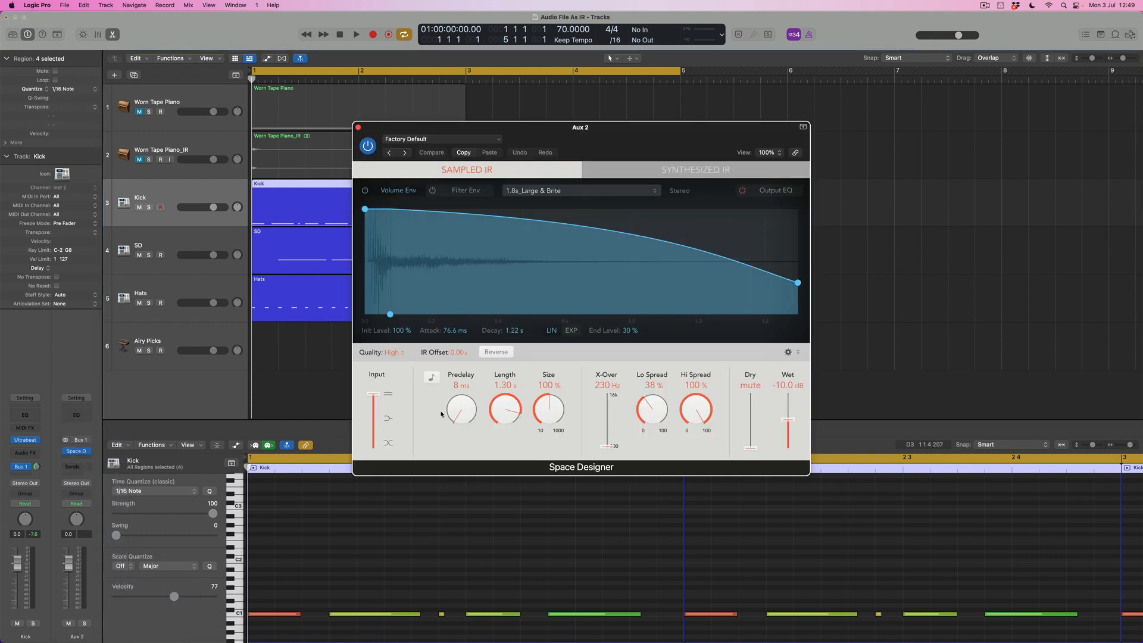
{"action": "left_click", "coordinate": [453, 140]}
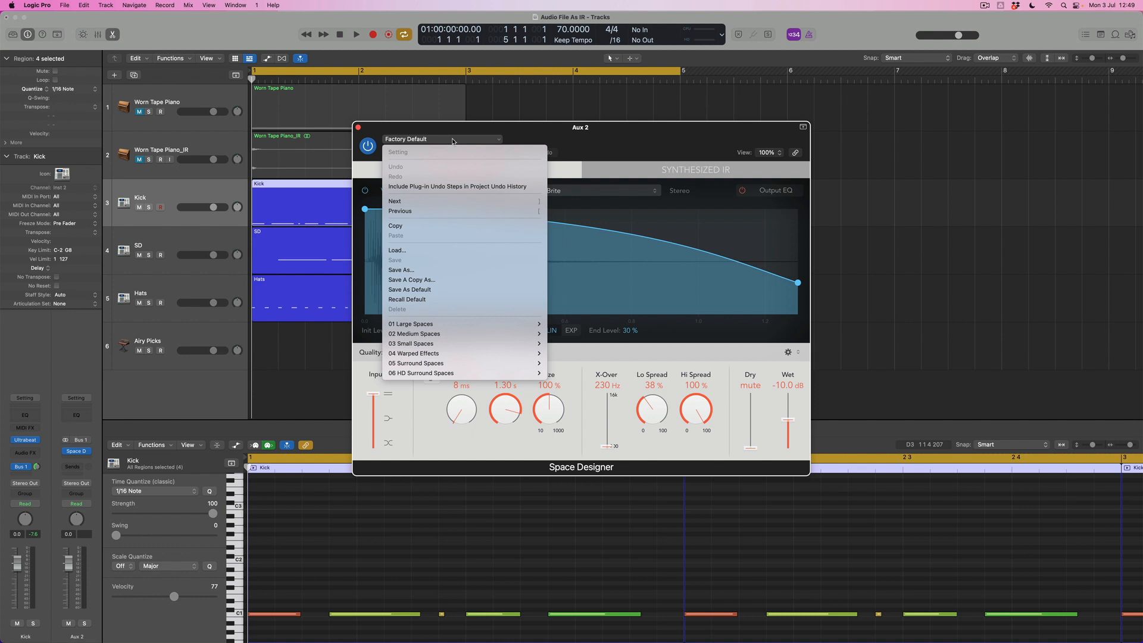
{"action": "mouse_move", "coordinate": [441, 327]}
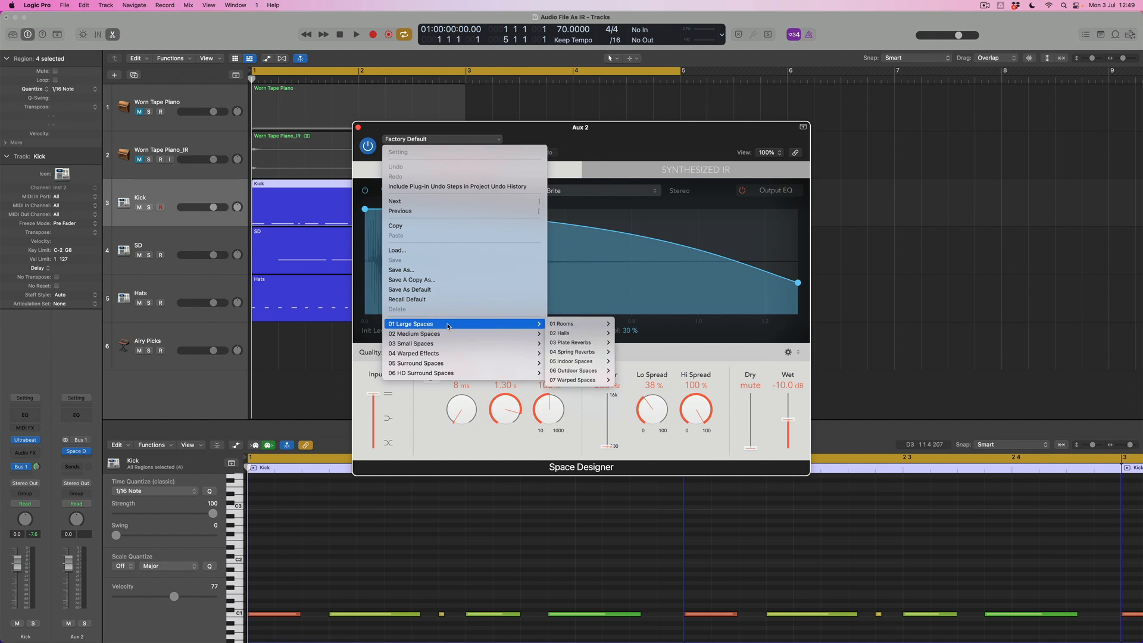
{"action": "mouse_move", "coordinate": [431, 355]}
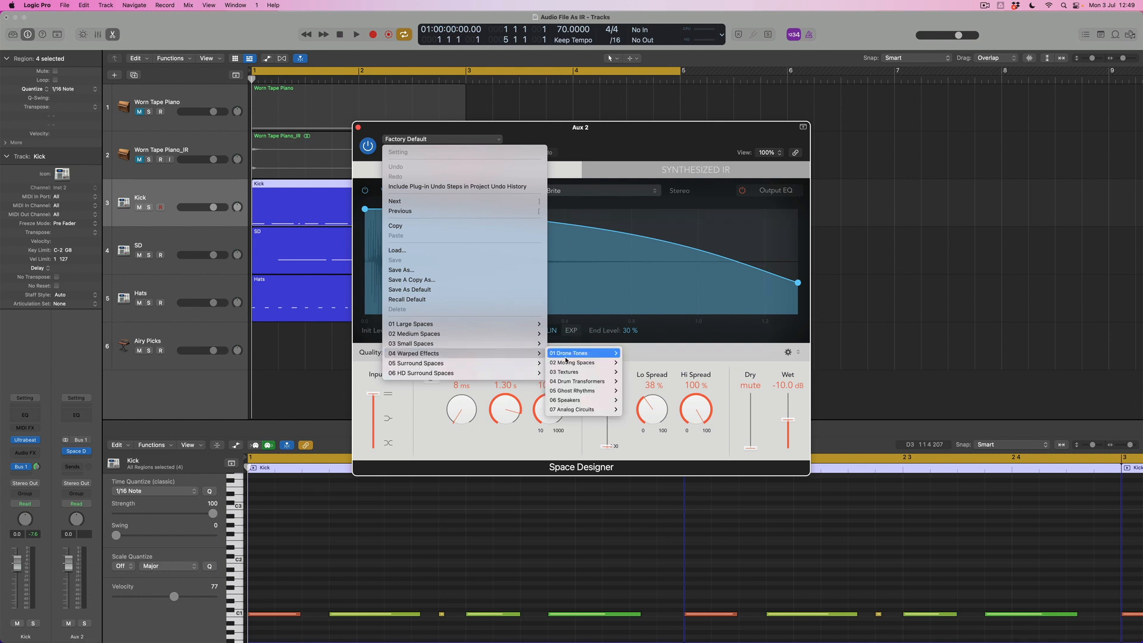
{"action": "mouse_move", "coordinate": [576, 392]}
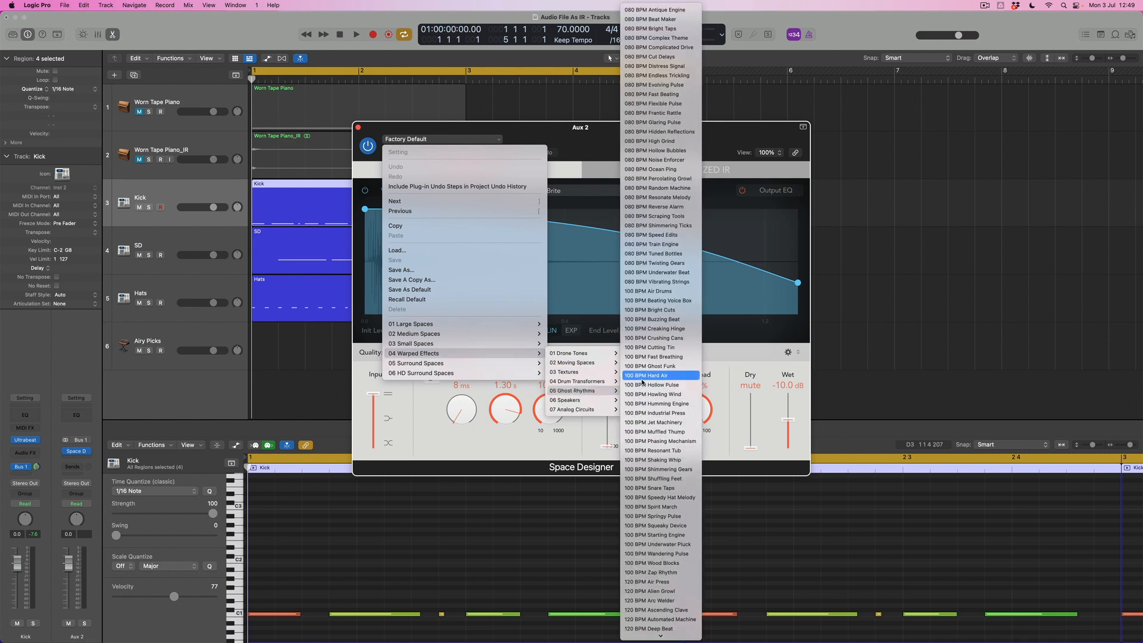
{"action": "left_click", "coordinate": [500, 443]}
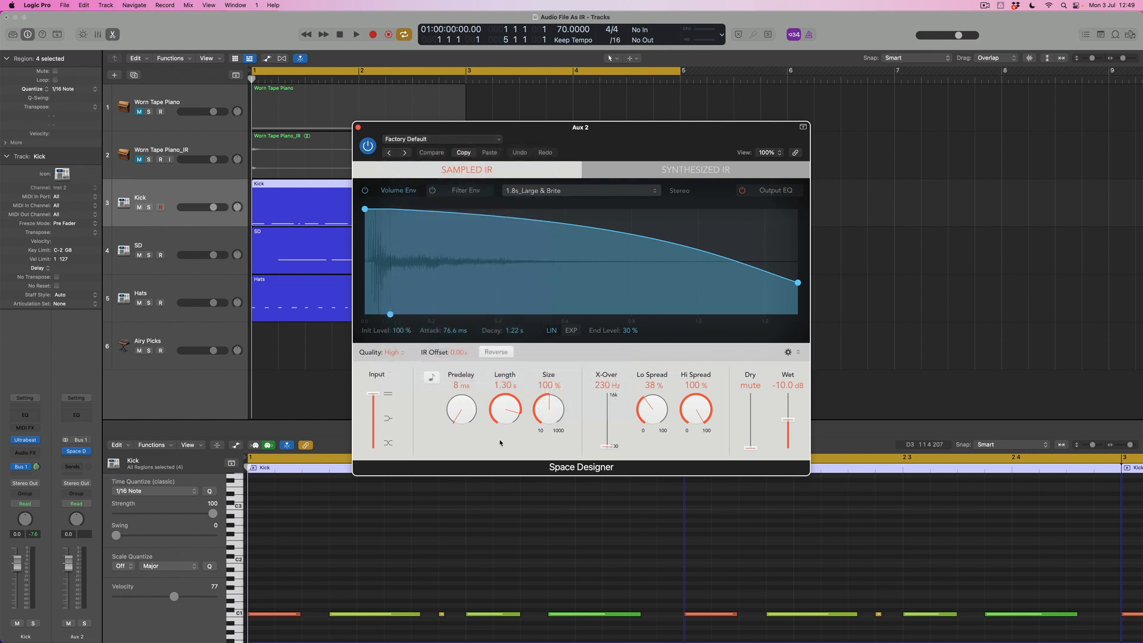
Load Worn Tape Piano_IR.aif from the project's Audio Files folder inside iMac Channel Season 9 as Space Designer's impulse response.
{"action": "left_click", "coordinate": [598, 192]}
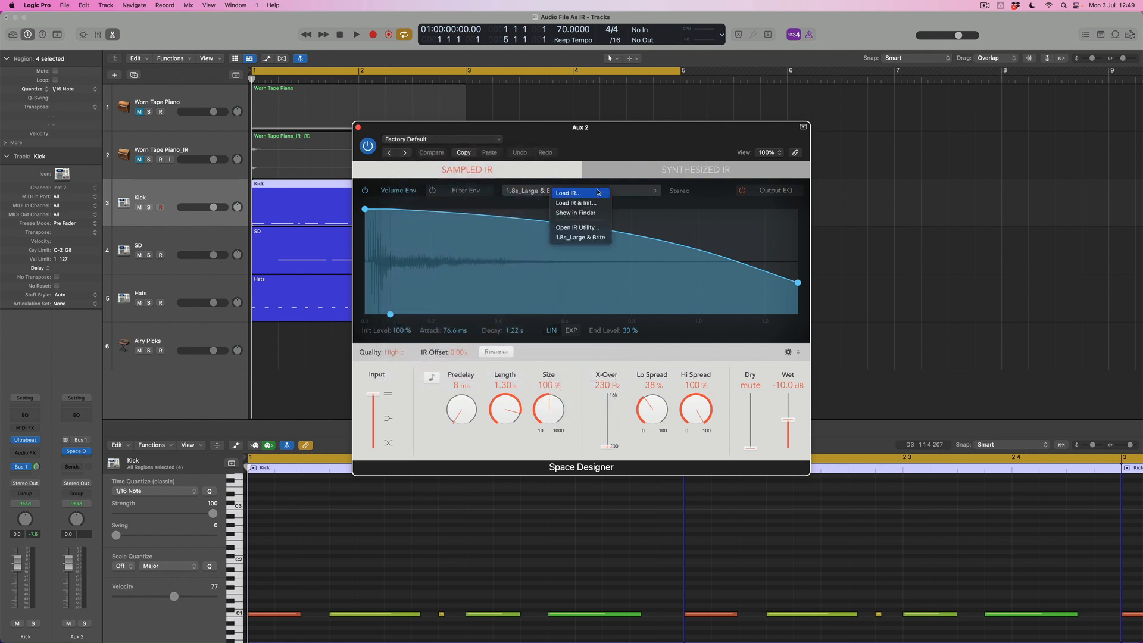
{"action": "left_click", "coordinate": [596, 194]}
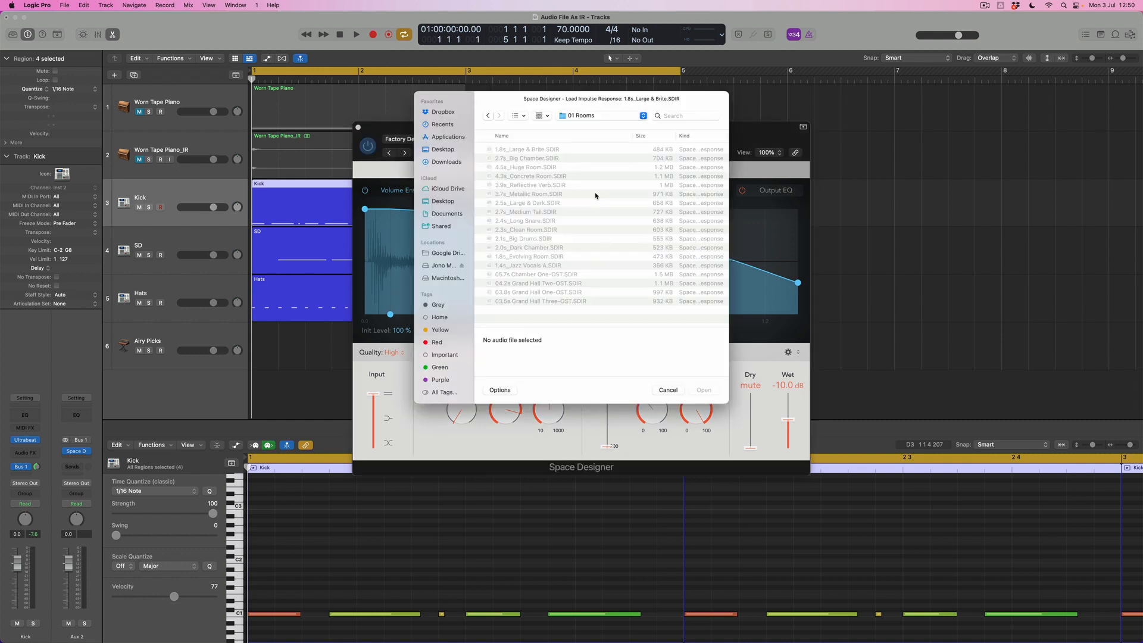
{"action": "left_click", "coordinate": [601, 117]}
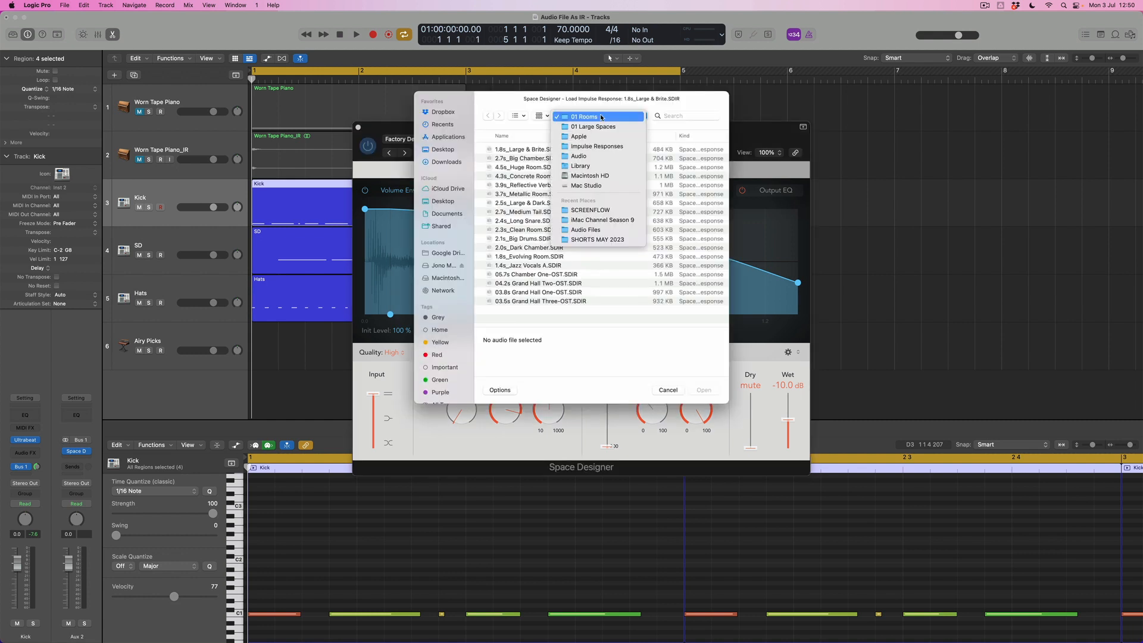
{"action": "left_click", "coordinate": [614, 220]}
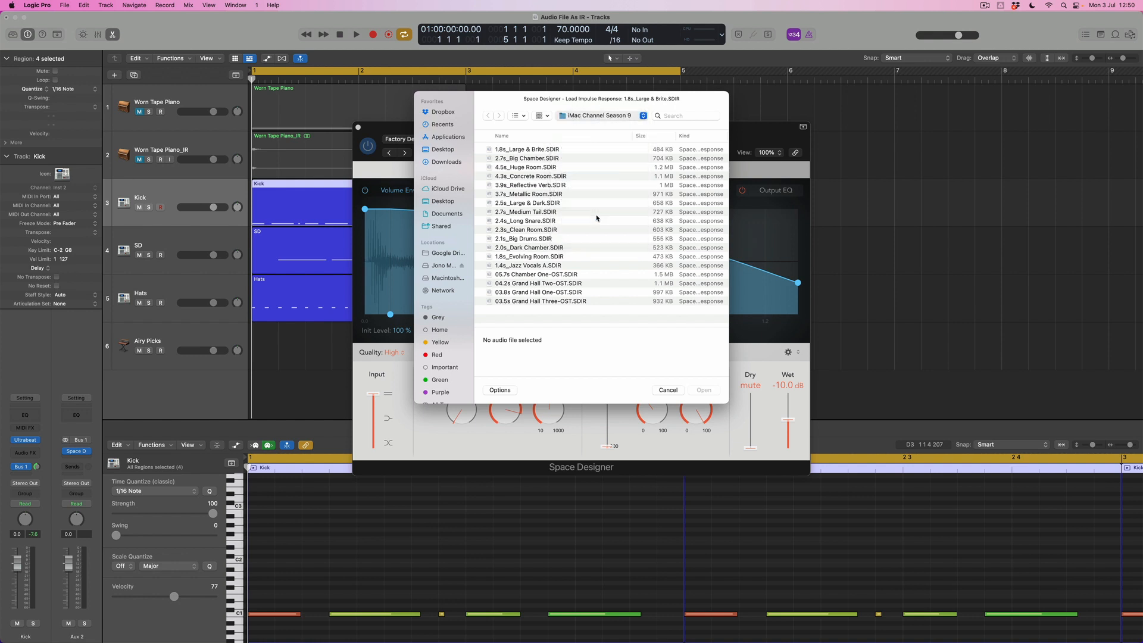
{"action": "double_click", "coordinate": [525, 168]}
{"action": "double_click", "coordinate": [512, 149]}
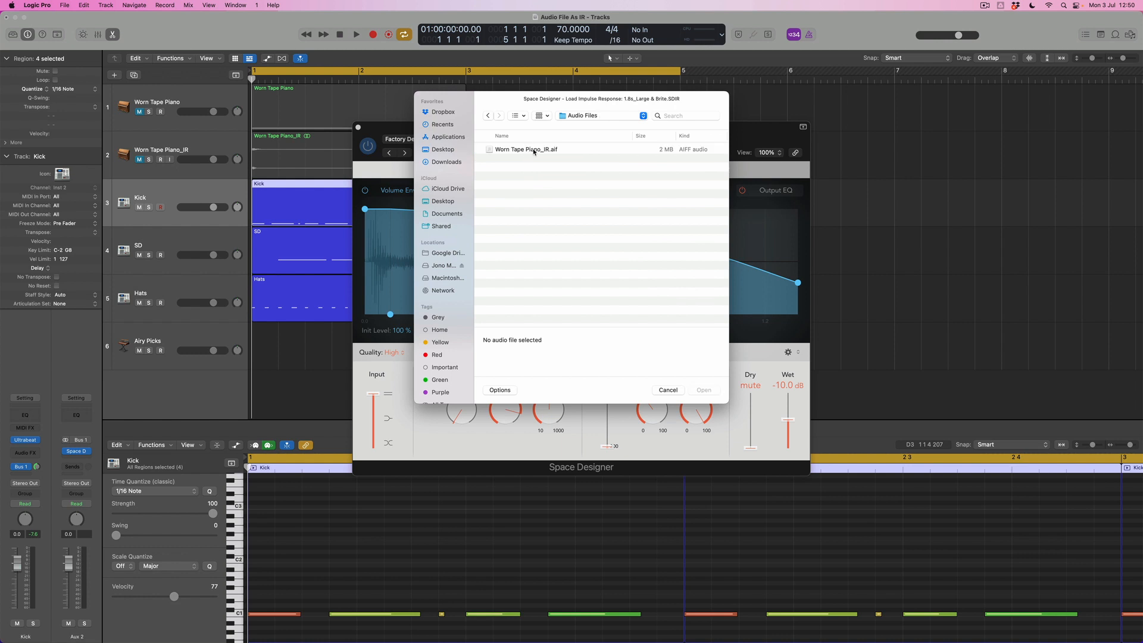
{"action": "left_click", "coordinate": [534, 151]}
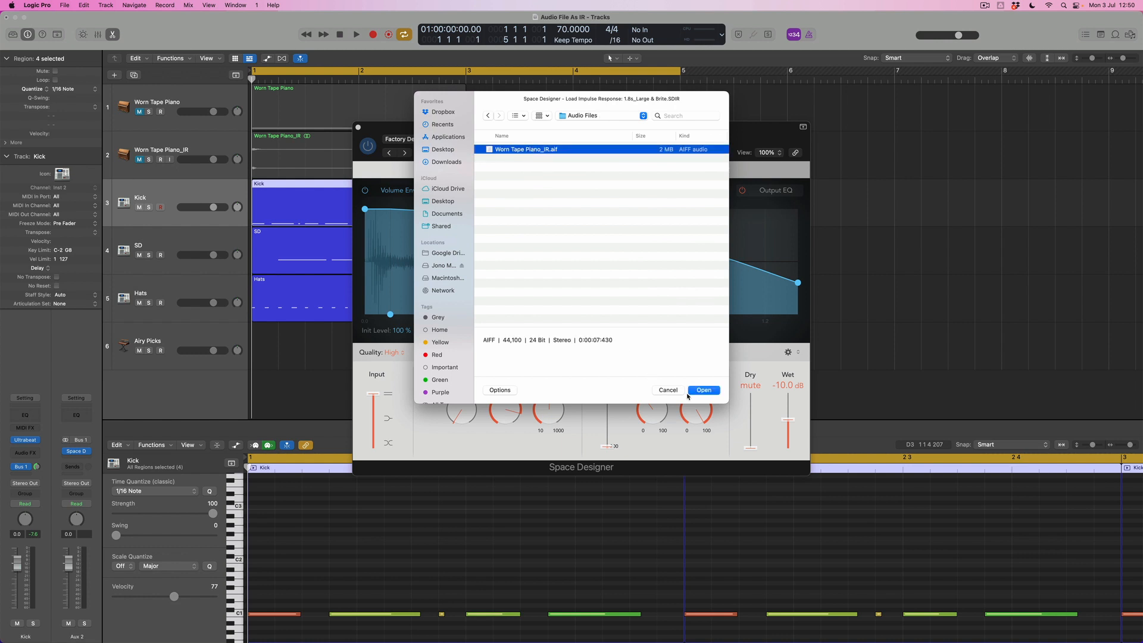
{"action": "left_click", "coordinate": [712, 394]}
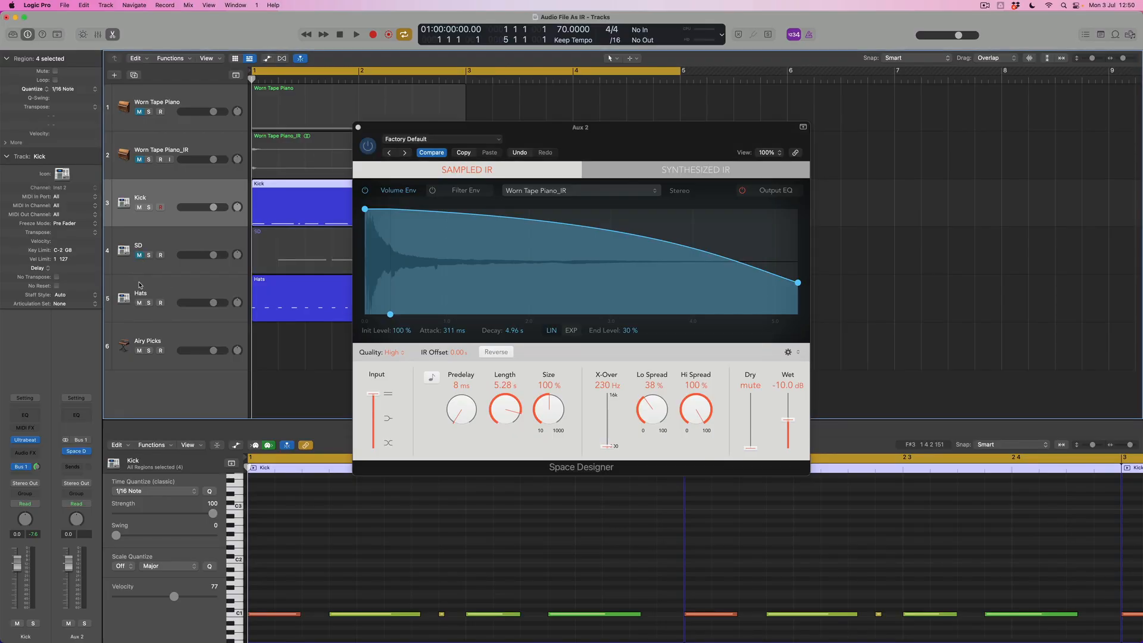
Mute the Hats track.
{"action": "left_click", "coordinate": [140, 303]}
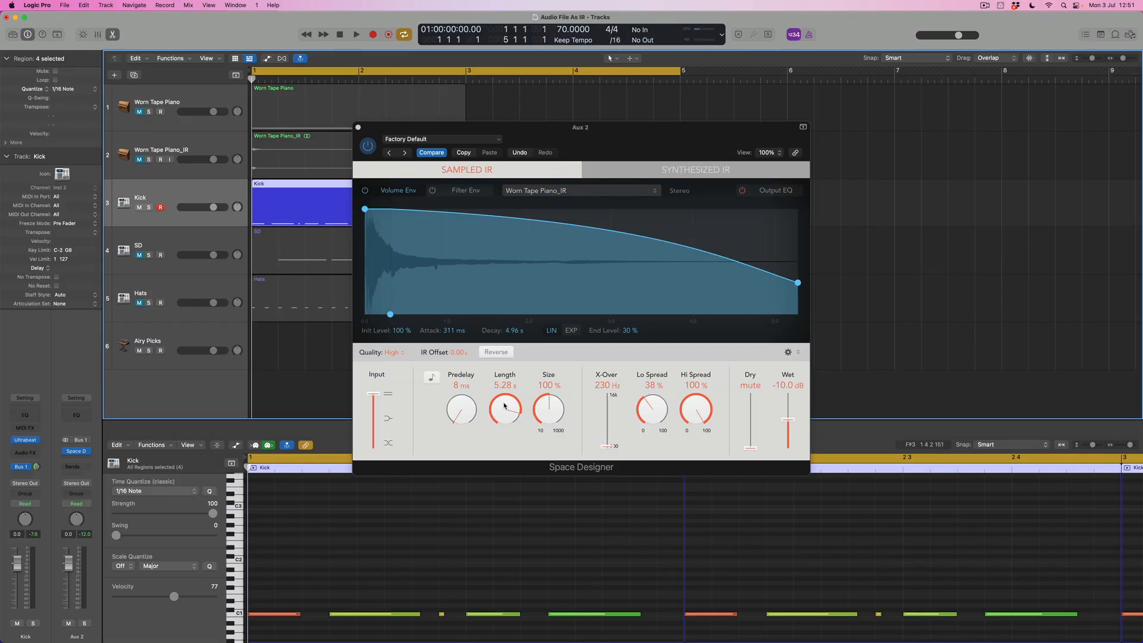
Shorten the Worn Tape Piano_IR impulse response to a length of 1.26 s and reverse it.
{"action": "left_click_drag", "start_coordinate": [504, 405], "coordinate": [504, 441]}
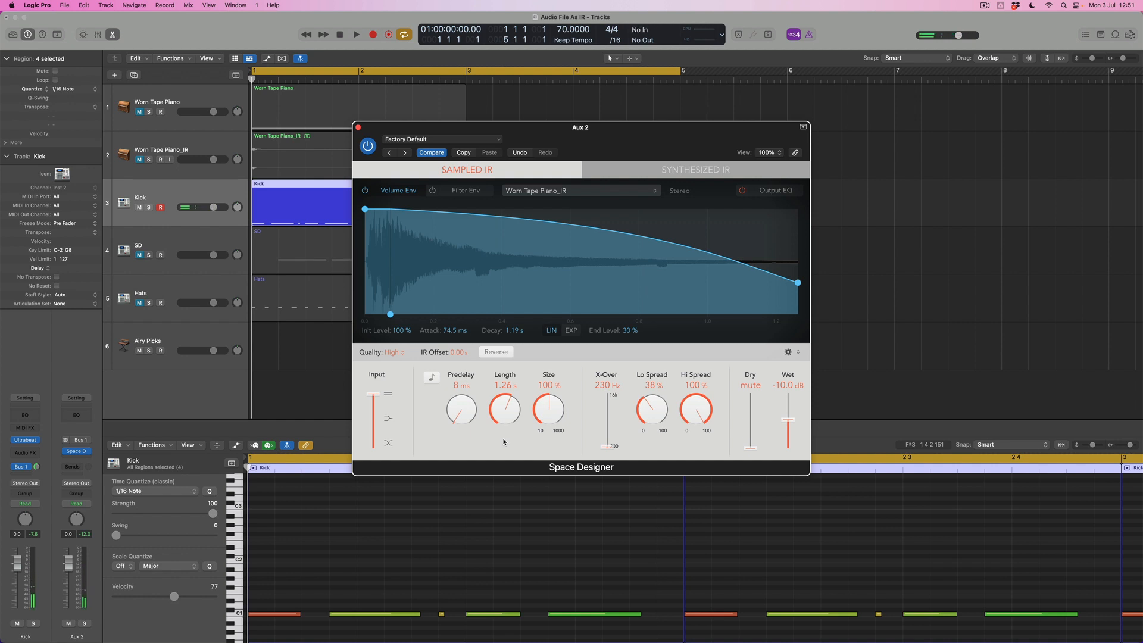
{"action": "left_click", "coordinate": [501, 353]}
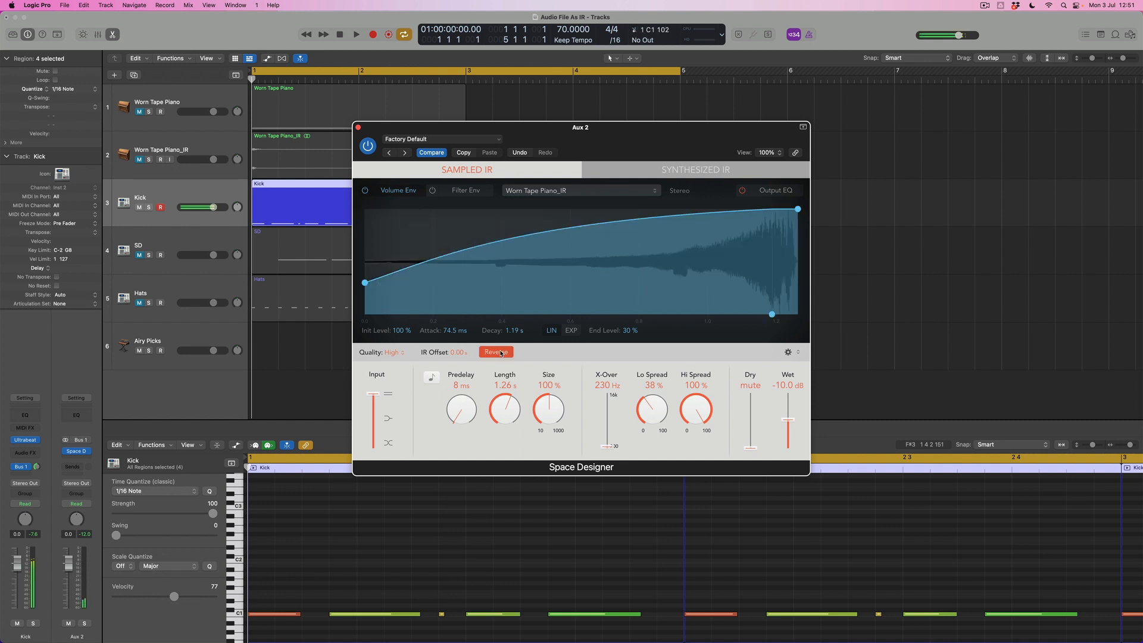